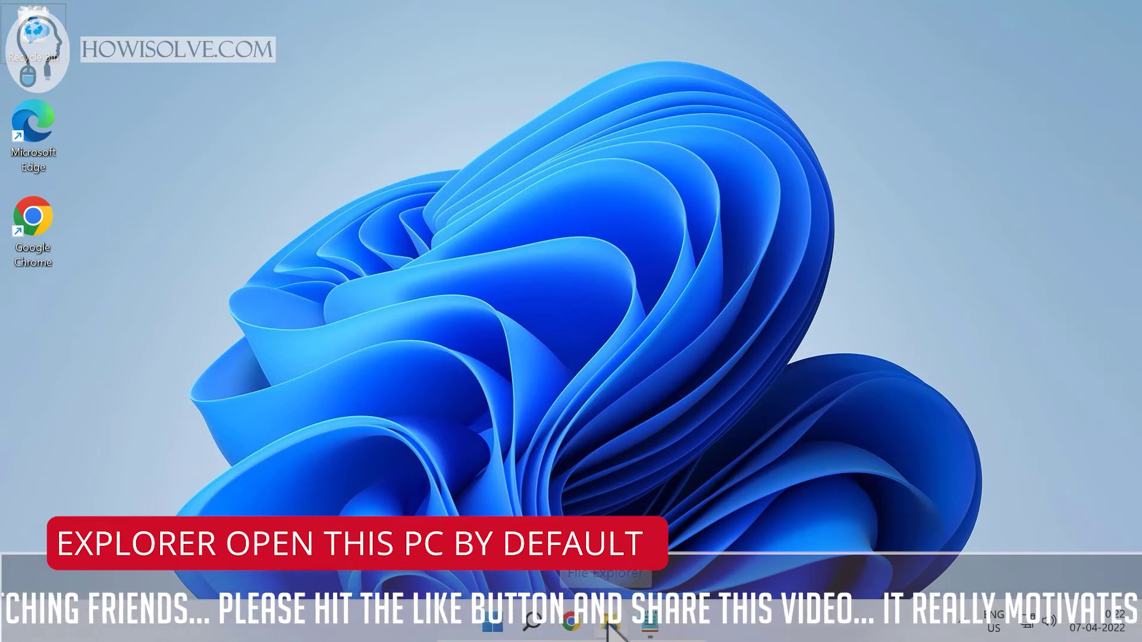
- In Folder Options, set 'Open File Explorer to' This PC and apply it
{"action": "left_click", "coordinate": [609, 625]}
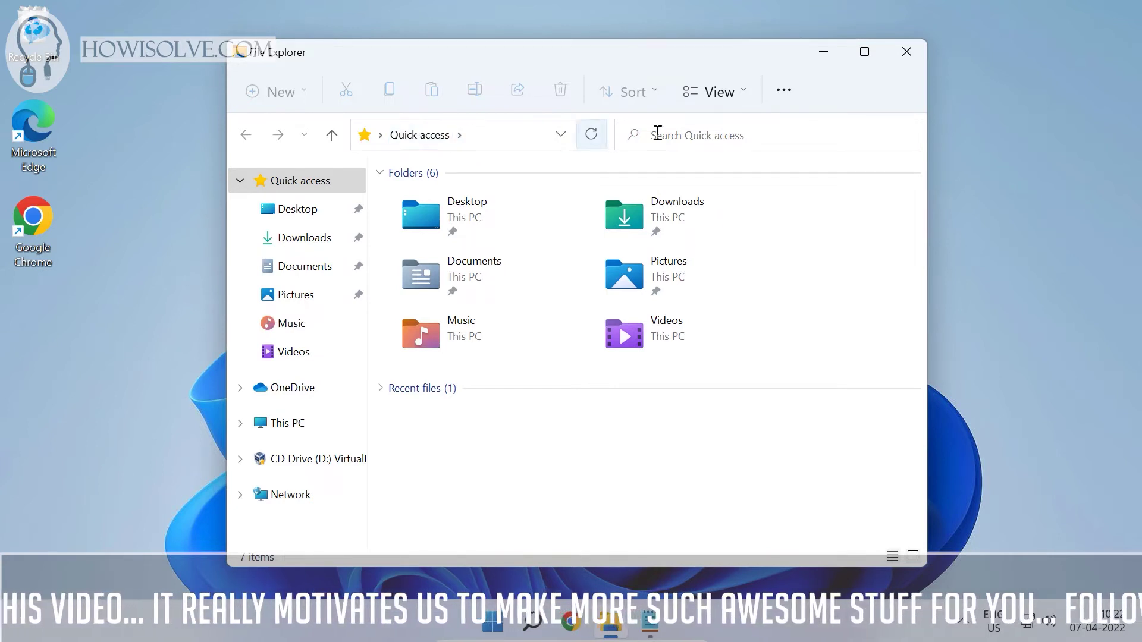
{"action": "left_click", "coordinate": [784, 92]}
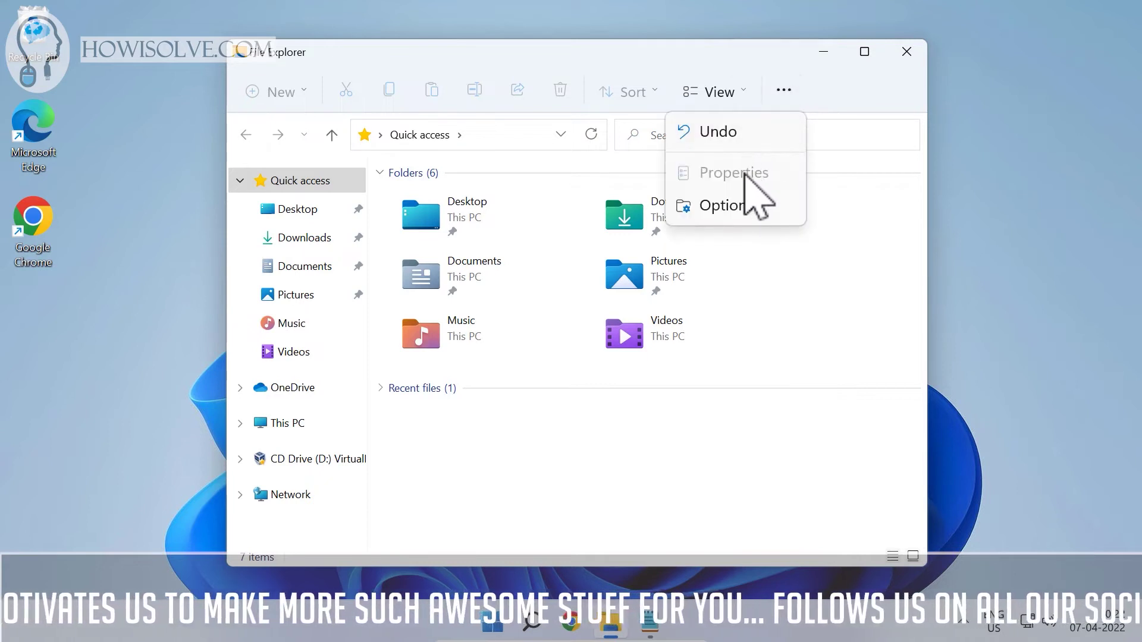
{"action": "left_click", "coordinate": [719, 205]}
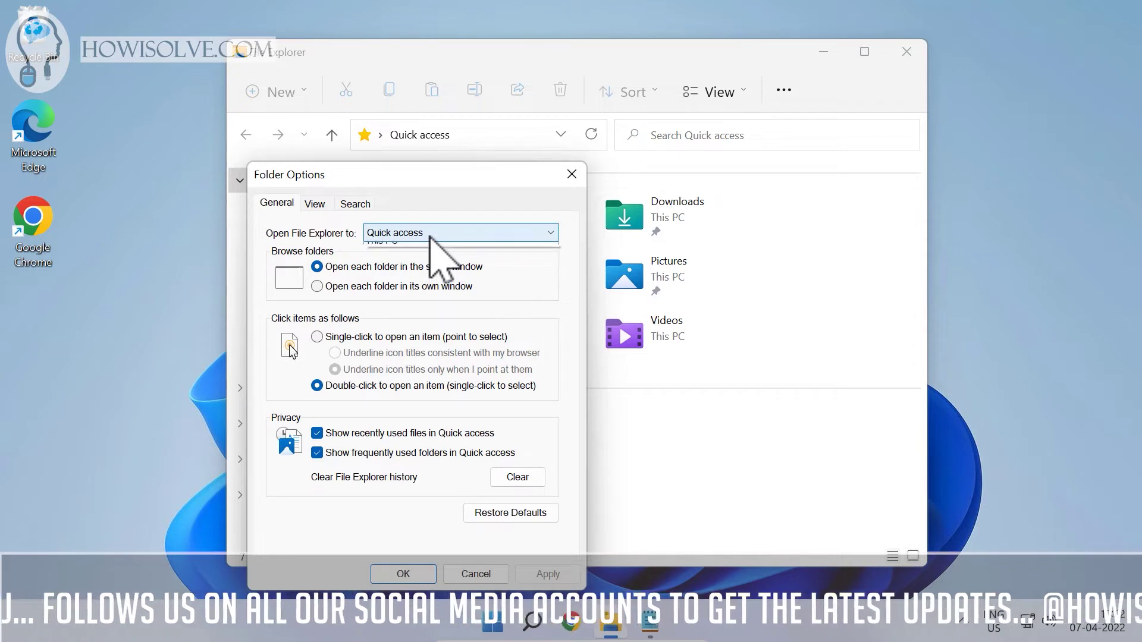
{"action": "left_click", "coordinate": [432, 234]}
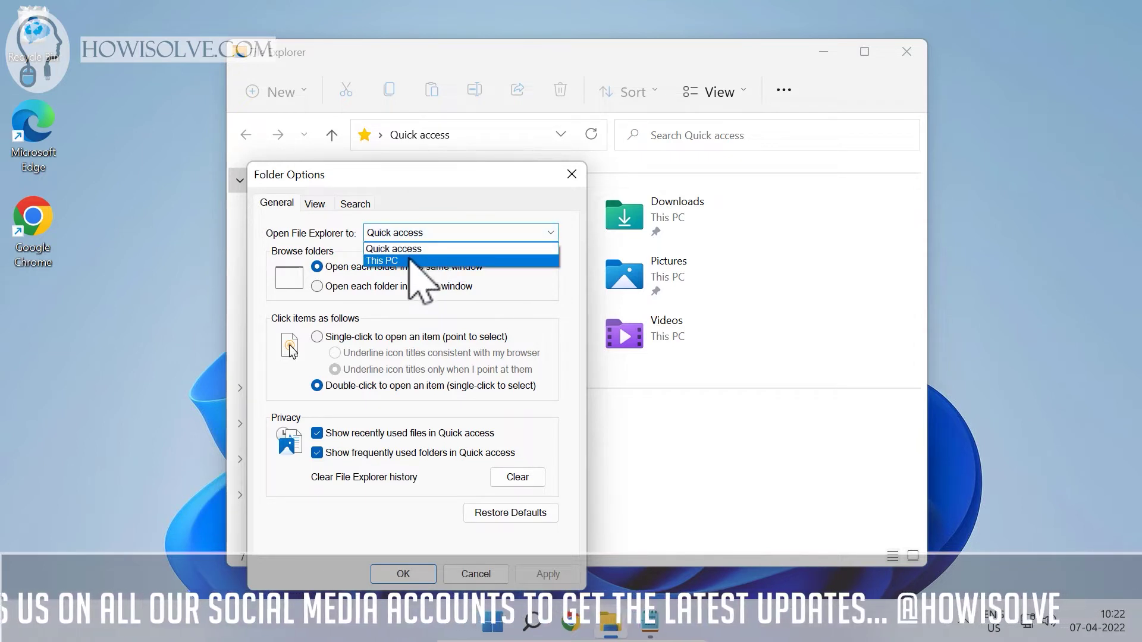
{"action": "left_click", "coordinate": [410, 260]}
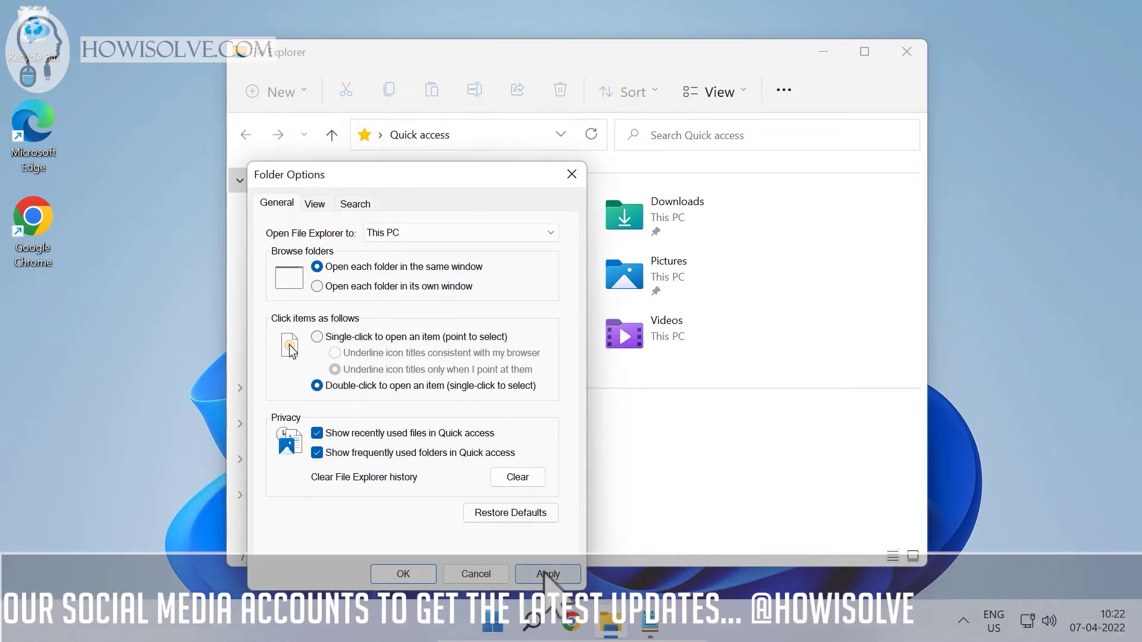
{"action": "left_click", "coordinate": [404, 574]}
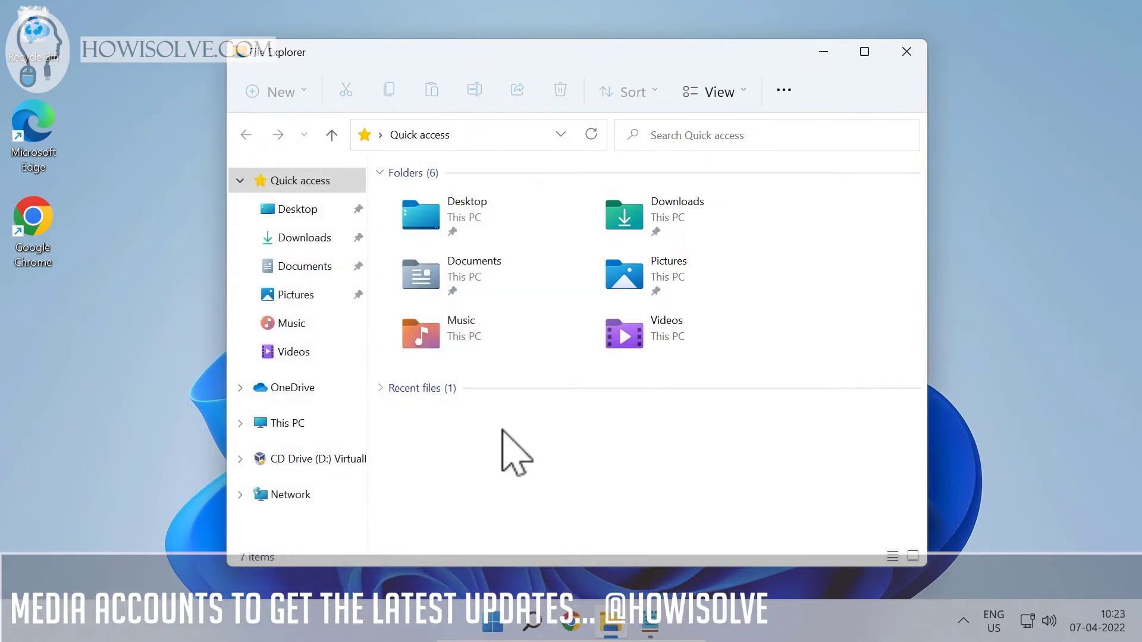
- Close and reopen File Explorer to confirm it starts on This PC, then close it
{"action": "left_click", "coordinate": [911, 52]}
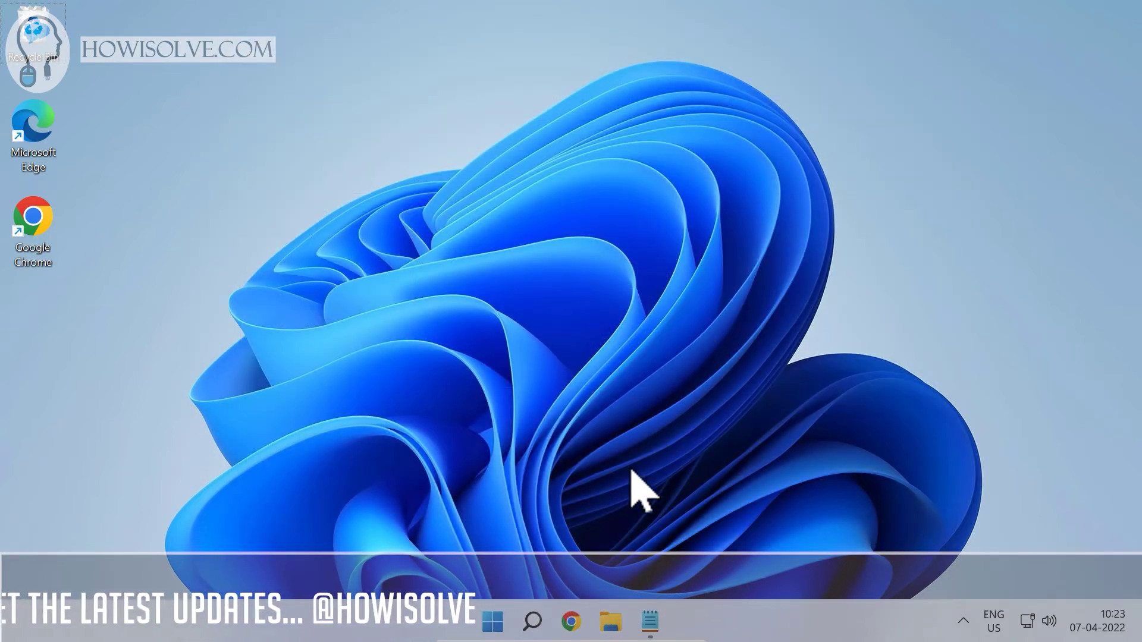
{"action": "left_click", "coordinate": [610, 622]}
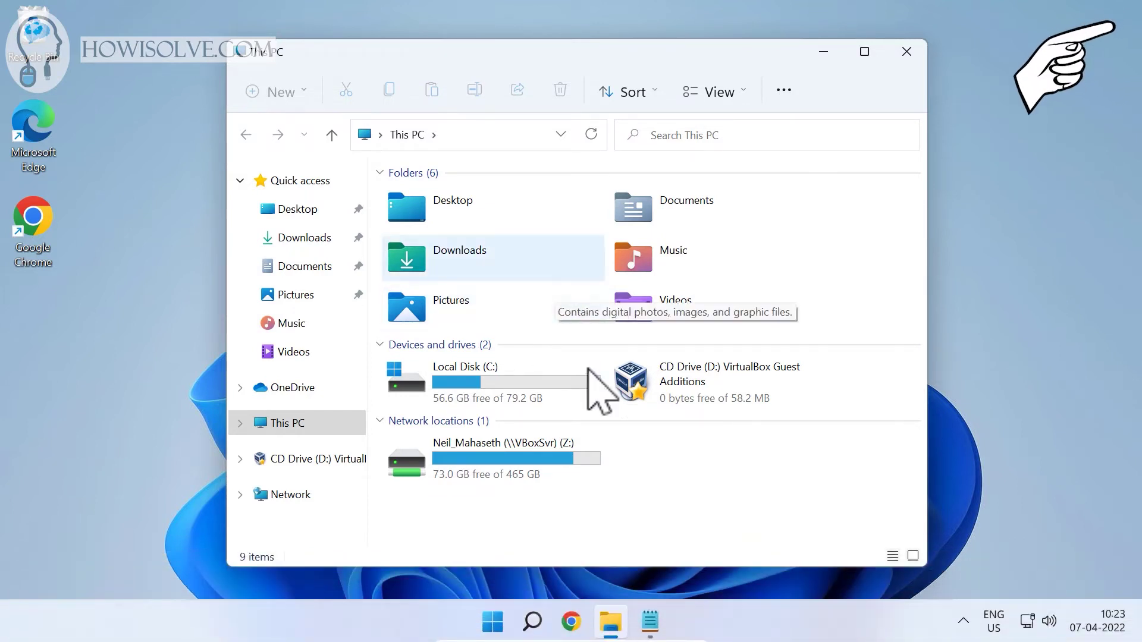
{"action": "mouse_move", "coordinate": [612, 625]}
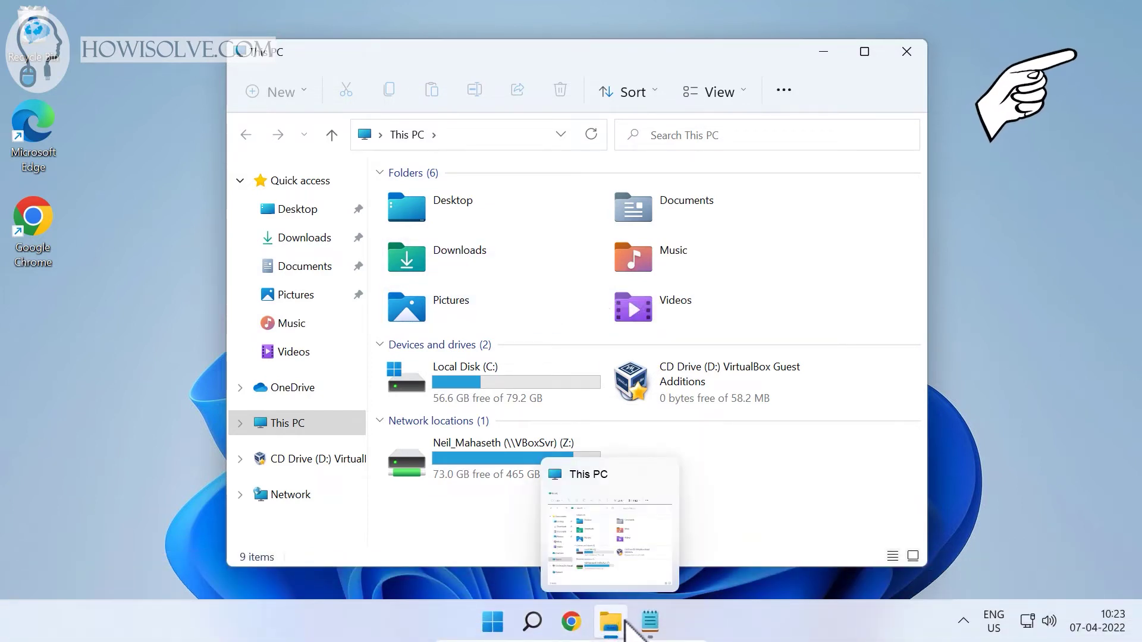
{"action": "left_click", "coordinate": [906, 52]}
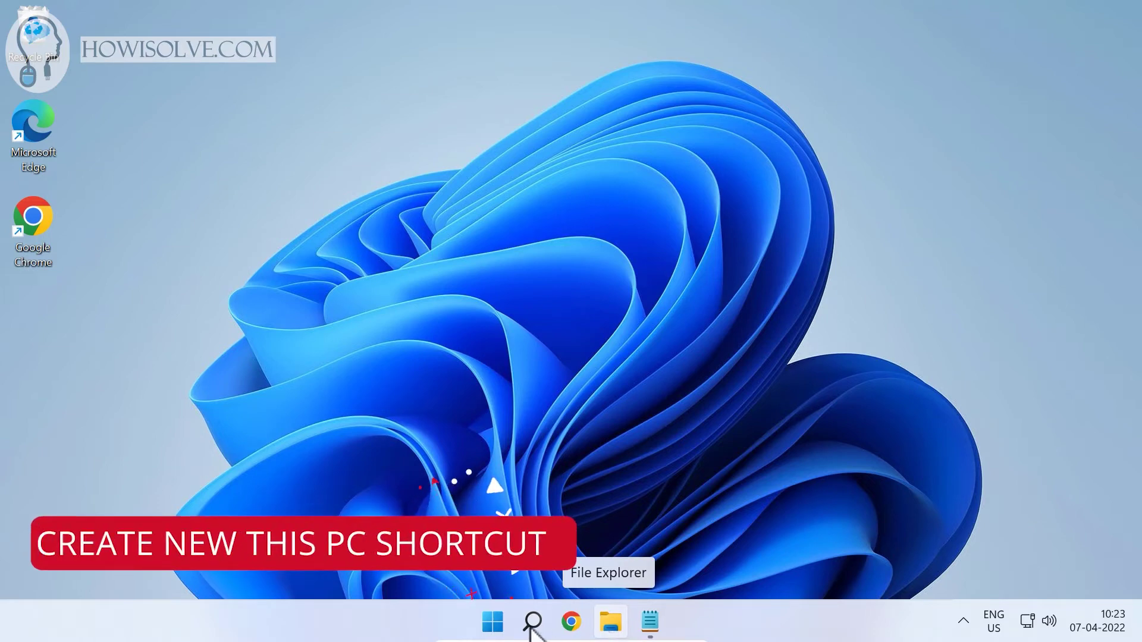
- Drag This PC from Explorer's navigation pane onto the desktop as a shortcut, then minimize Explorer
{"action": "left_click", "coordinate": [614, 624]}
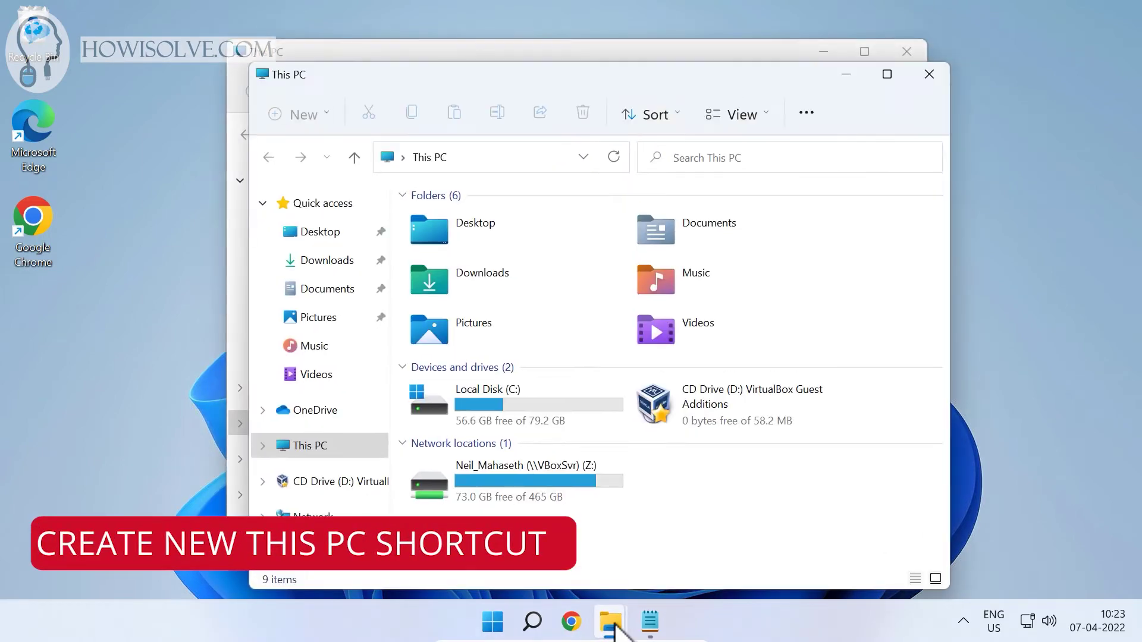
{"action": "left_click_drag", "start_coordinate": [321, 445], "coordinate": [164, 387]}
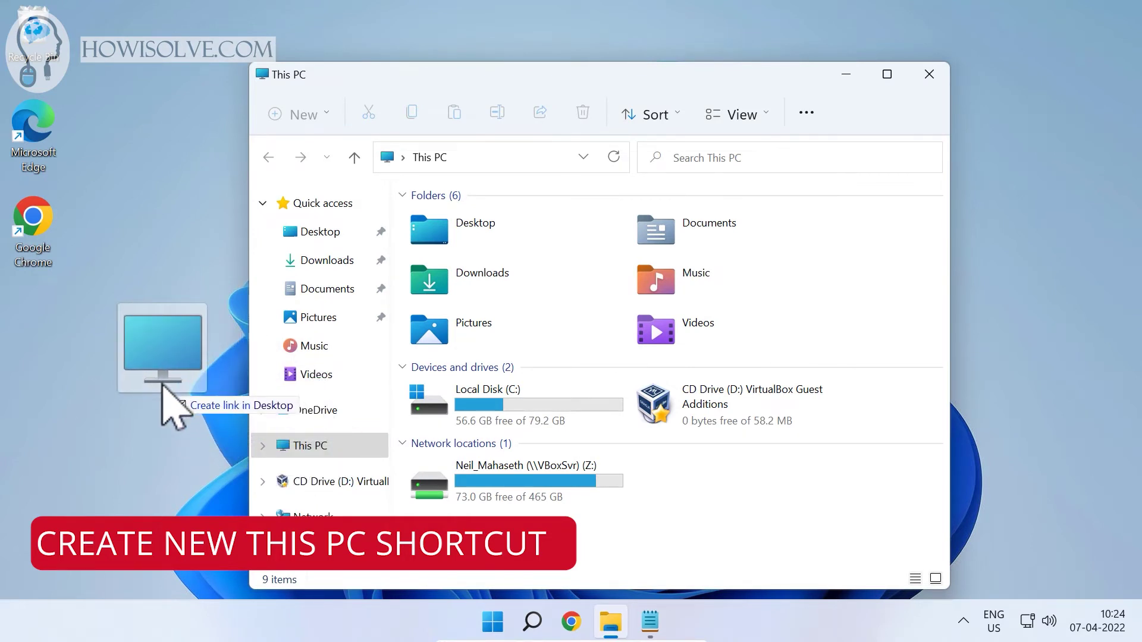
{"action": "left_click_drag", "start_coordinate": [162, 384], "coordinate": [152, 382]}
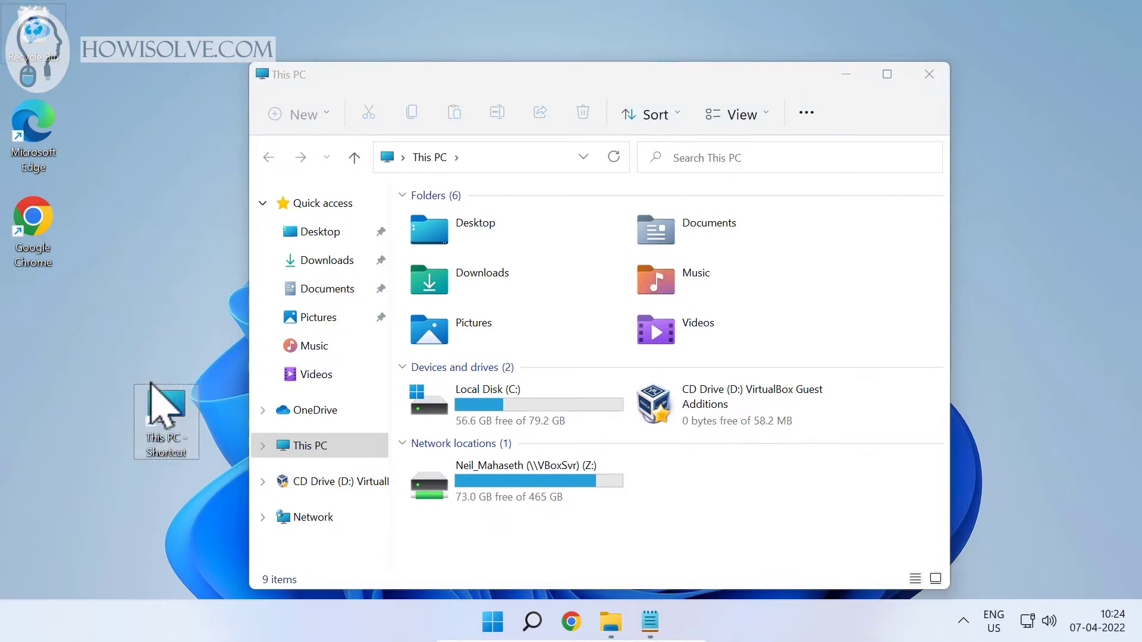
{"action": "left_click_drag", "start_coordinate": [99, 300], "coordinate": [231, 494]}
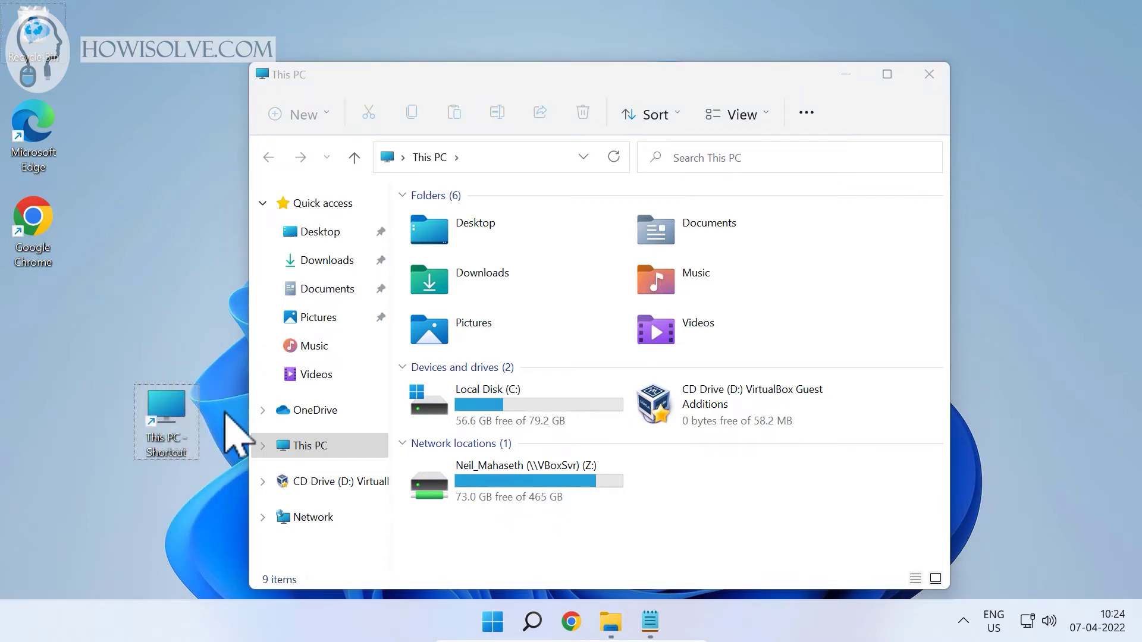
{"action": "left_click", "coordinate": [846, 77]}
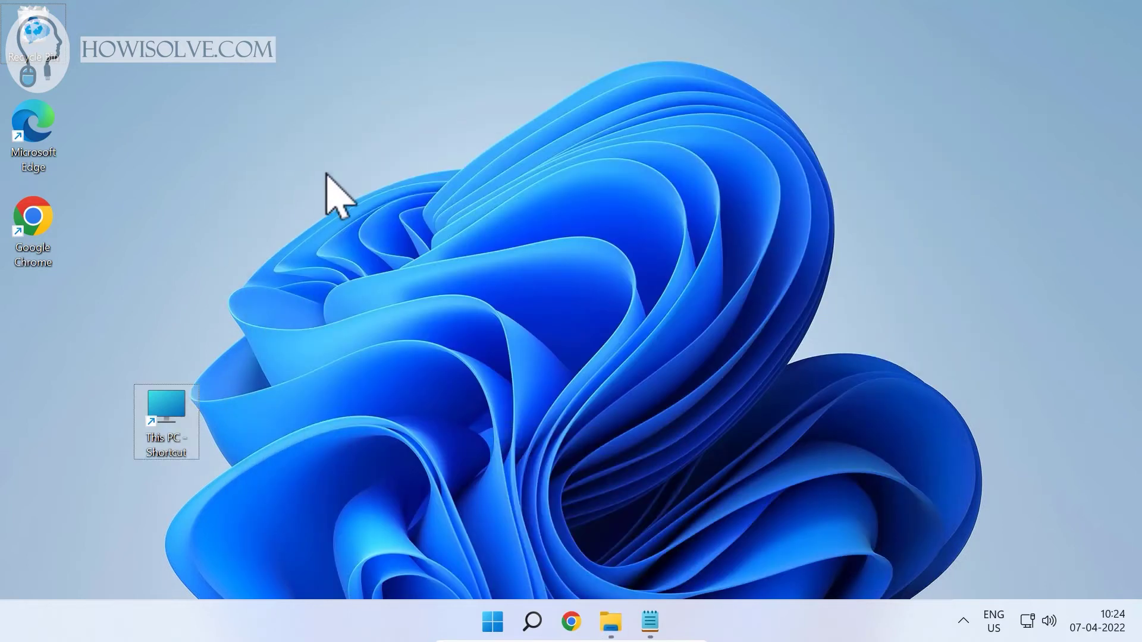
- Start a new desktop shortcut and select the Explorer.exe shell::: command in Notepad
{"action": "right_click", "coordinate": [328, 174]}
{"action": "mouse_move", "coordinate": [467, 343]}
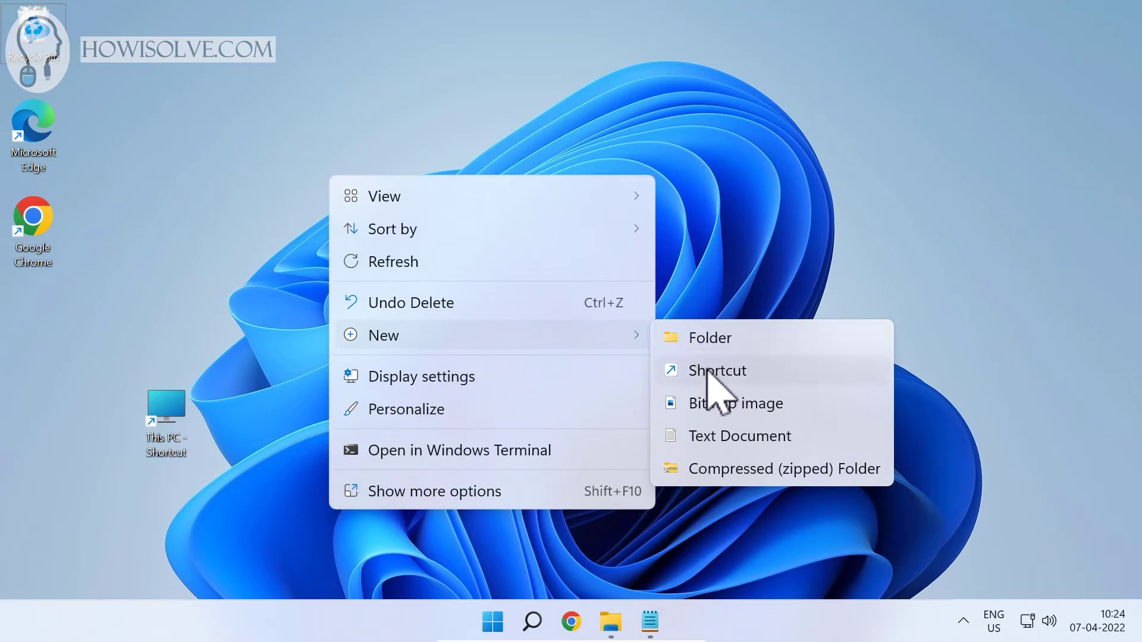
{"action": "left_click", "coordinate": [713, 375]}
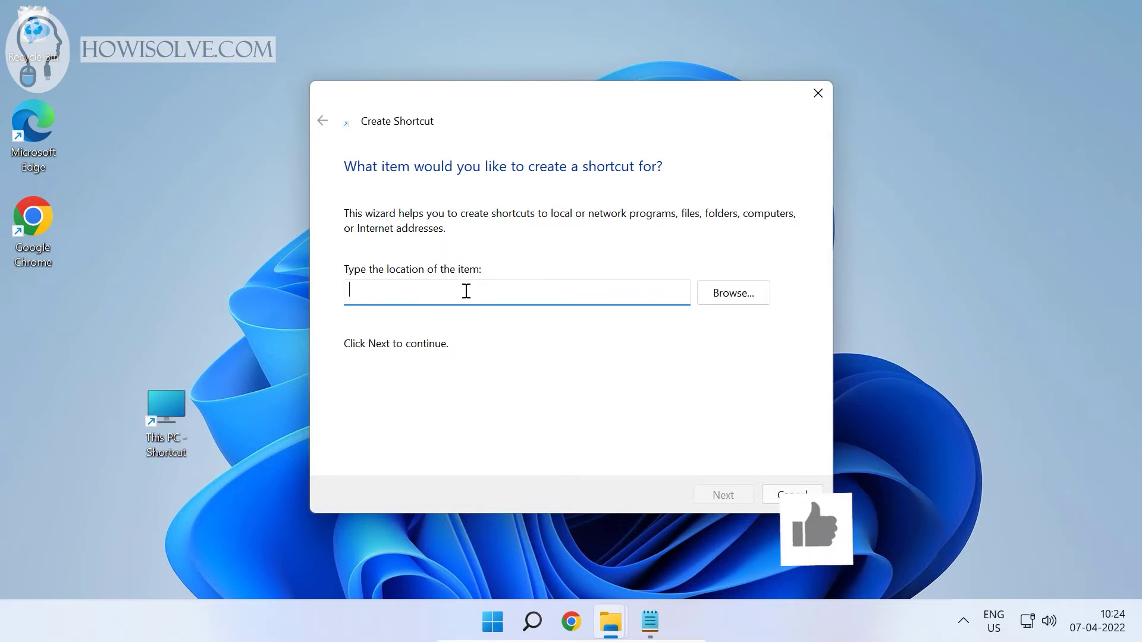
{"action": "left_click", "coordinate": [650, 624]}
{"action": "left_click", "coordinate": [650, 623]}
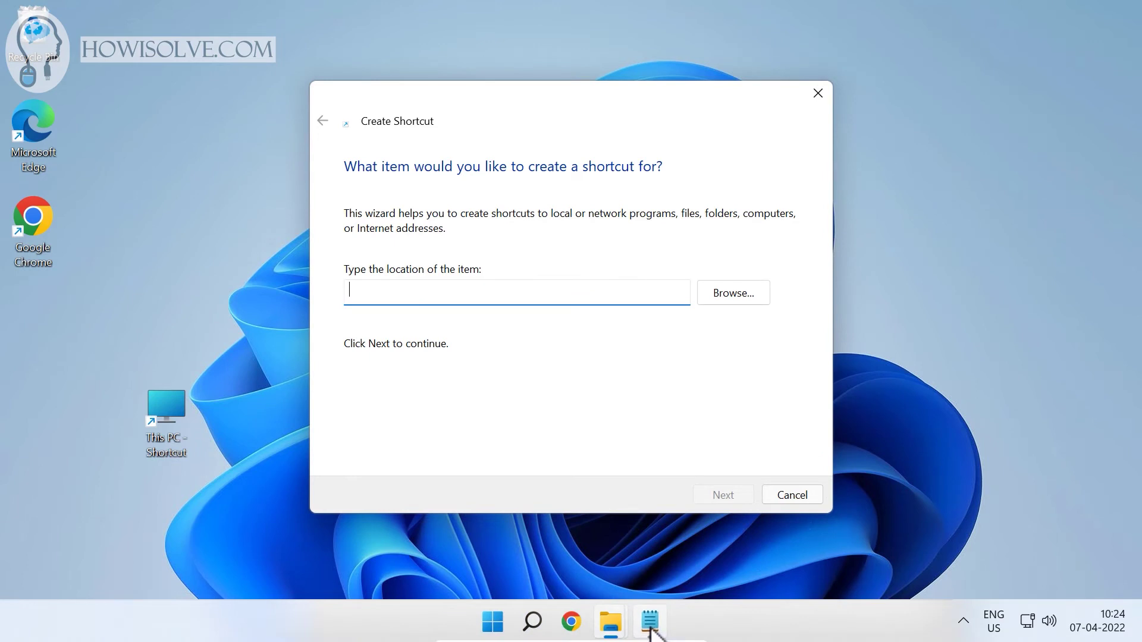
{"action": "left_click", "coordinate": [650, 624]}
{"action": "left_click", "coordinate": [1052, 229]}
{"action": "left_click_drag", "start_coordinate": [1052, 229], "coordinate": [782, 245]}
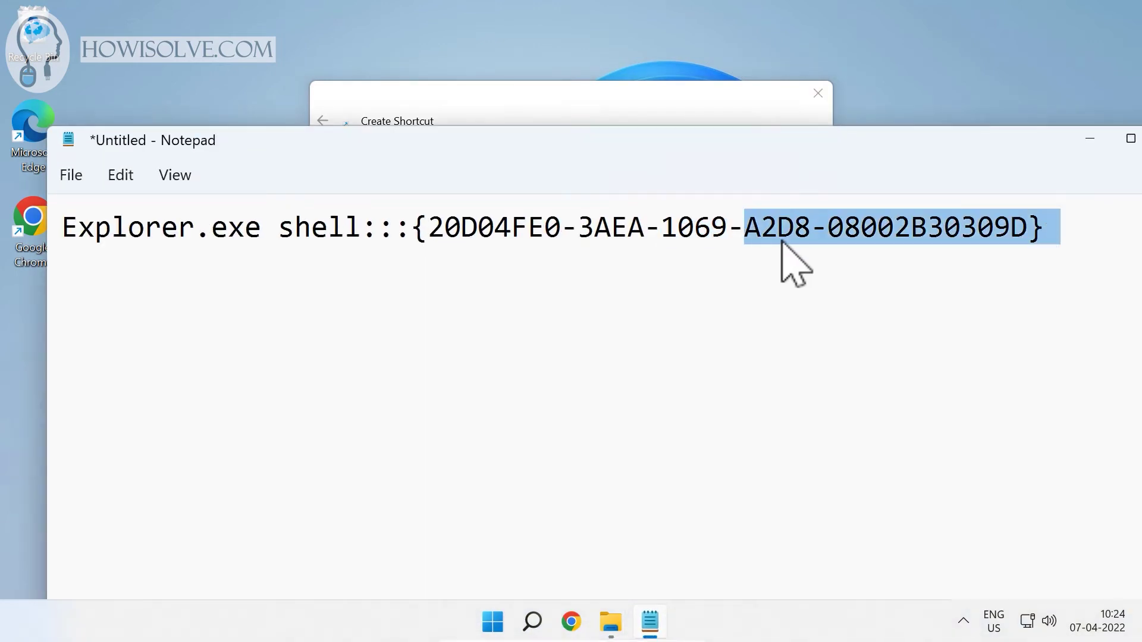
{"action": "key", "text": "ctrl+a"}
{"action": "key", "text": "ctrl+c"}
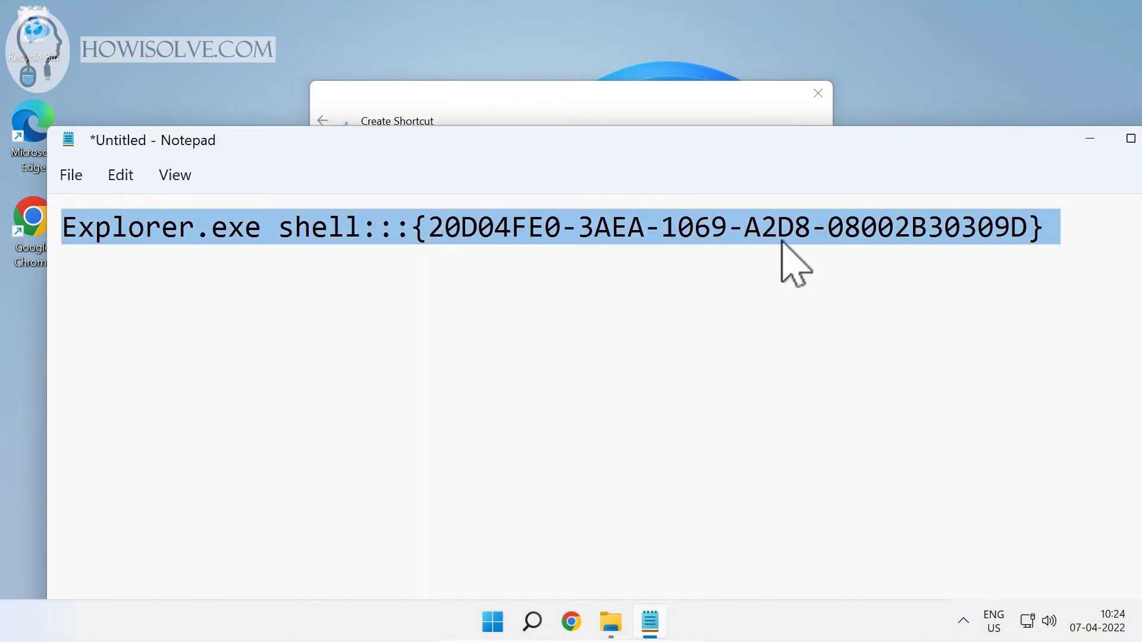
- Paste the shell command as the shortcut location and name the shortcut 'My Computer'
{"action": "left_click", "coordinate": [731, 90]}
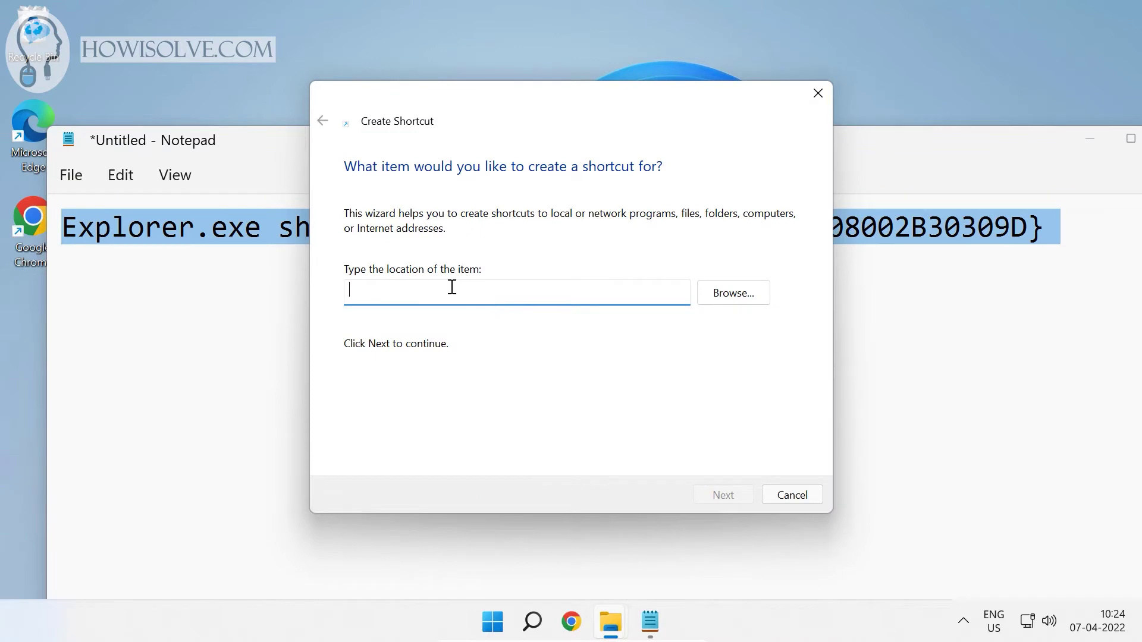
{"action": "key", "text": "ctrl+v"}
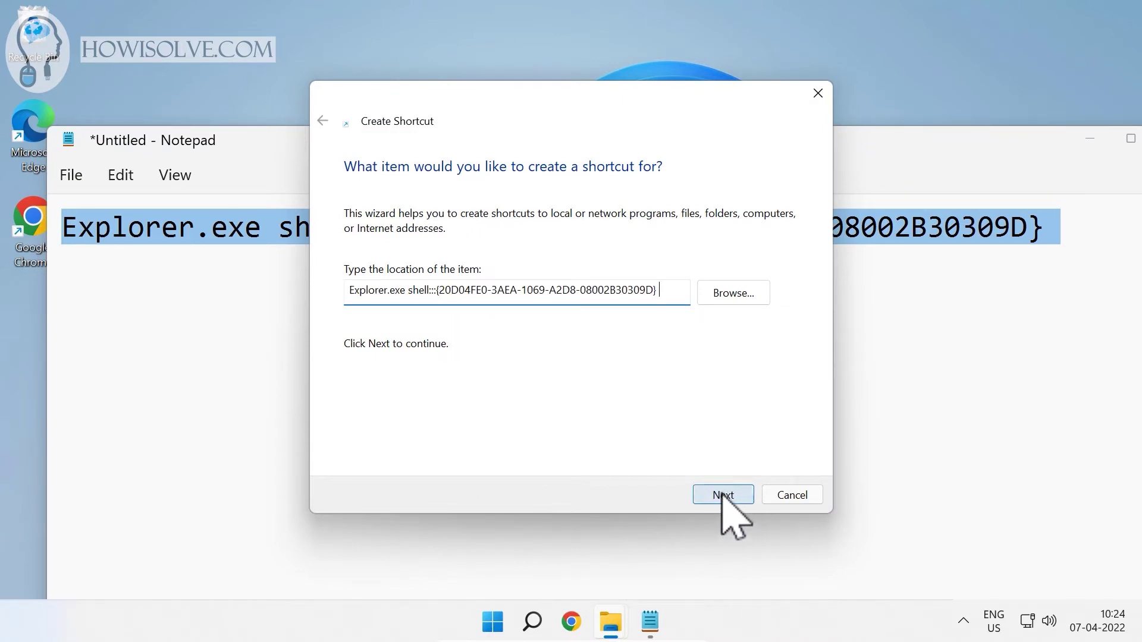
{"action": "left_click", "coordinate": [724, 496]}
{"action": "key", "text": "BackSpace"}
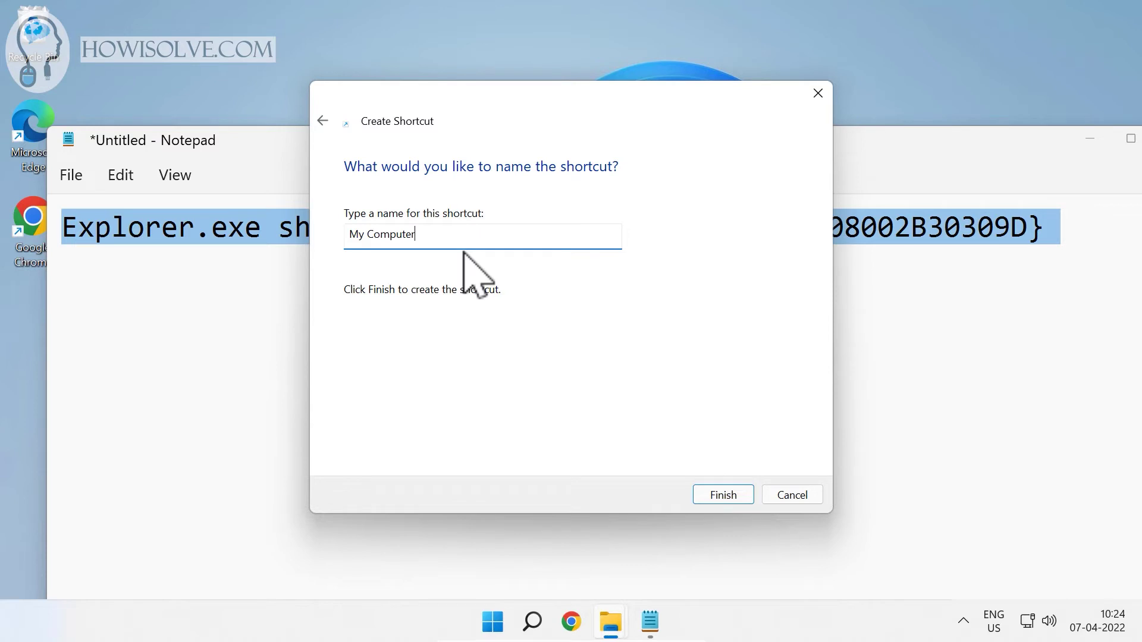
{"action": "left_click", "coordinate": [722, 495]}
{"action": "left_click", "coordinate": [1090, 140]}
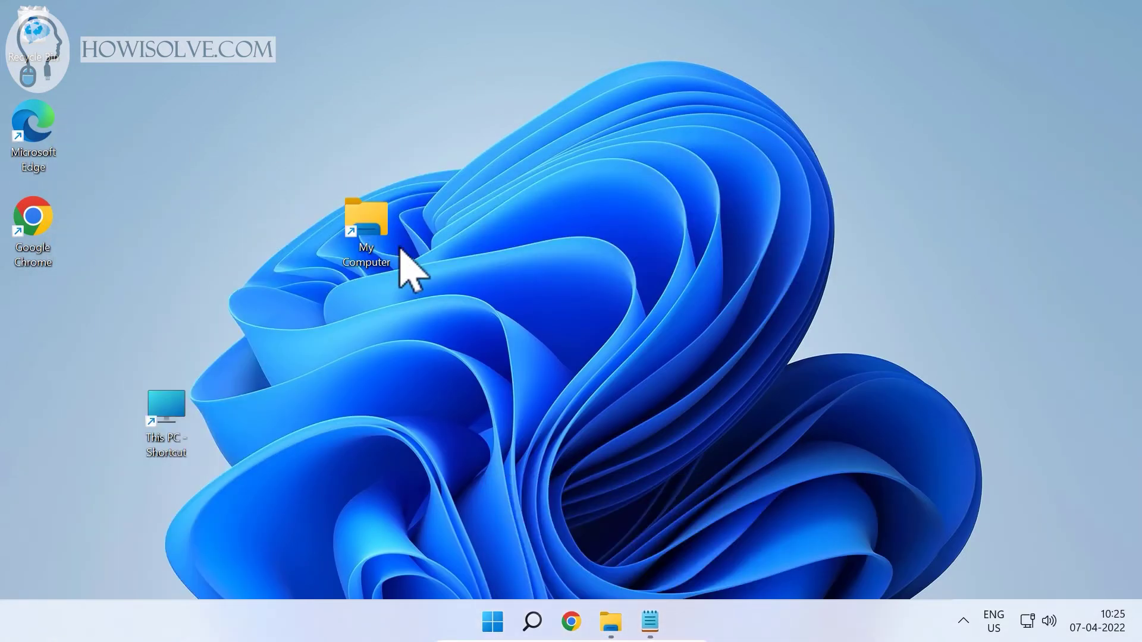
- Test that the My Computer shortcut opens This PC, then open the This PC shortcut's properties
{"action": "double_click", "coordinate": [374, 226]}
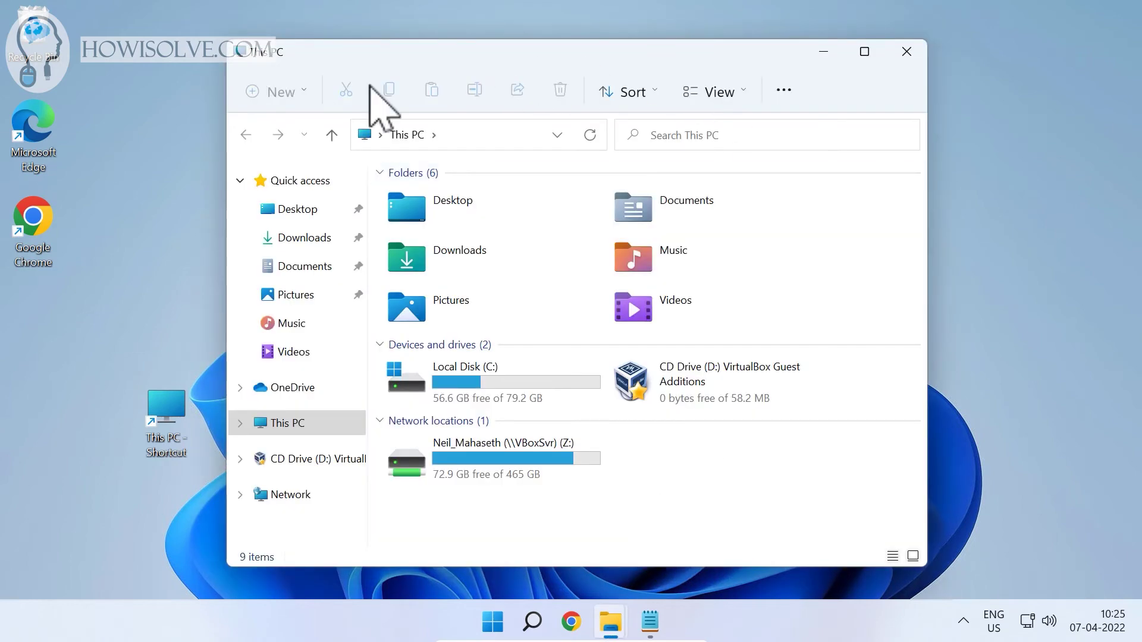
{"action": "left_click", "coordinate": [914, 59]}
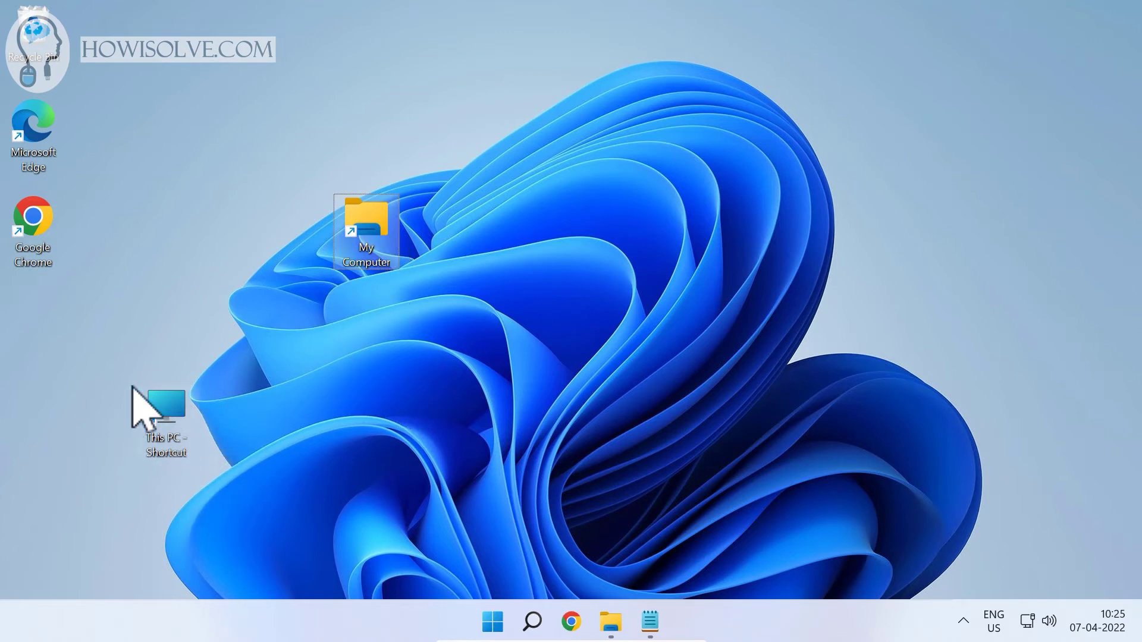
{"action": "left_click", "coordinate": [164, 401]}
{"action": "right_click", "coordinate": [164, 401]}
{"action": "left_click", "coordinate": [262, 342]}
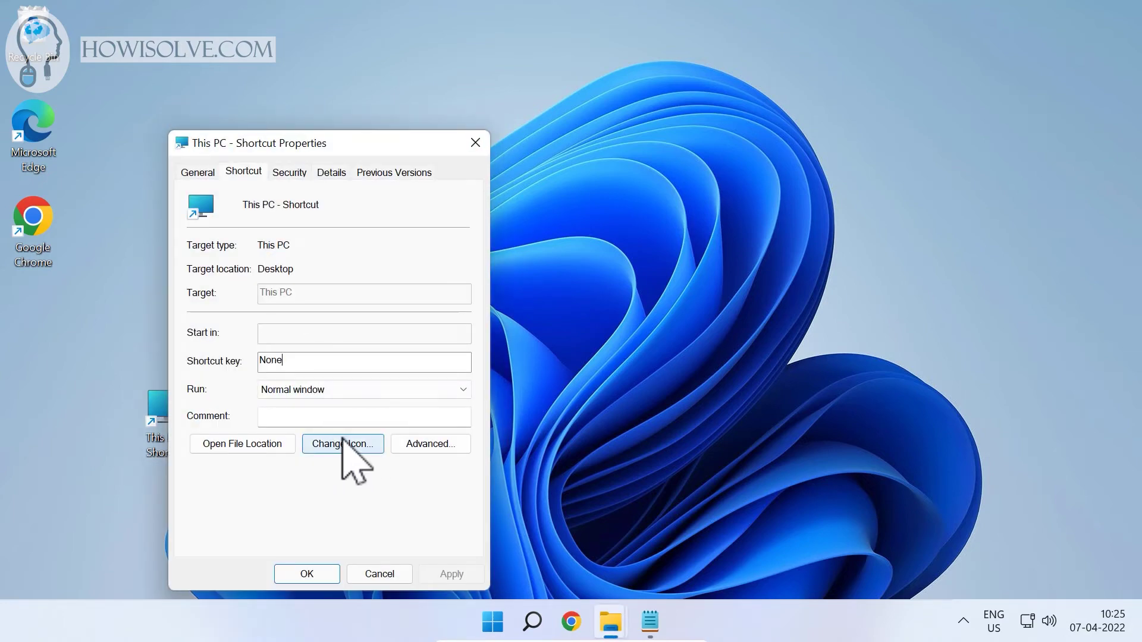
- Copy the imageres.dll icon path from This PC's Change Icon dialog, cancelling without changes
{"action": "left_click", "coordinate": [343, 441]}
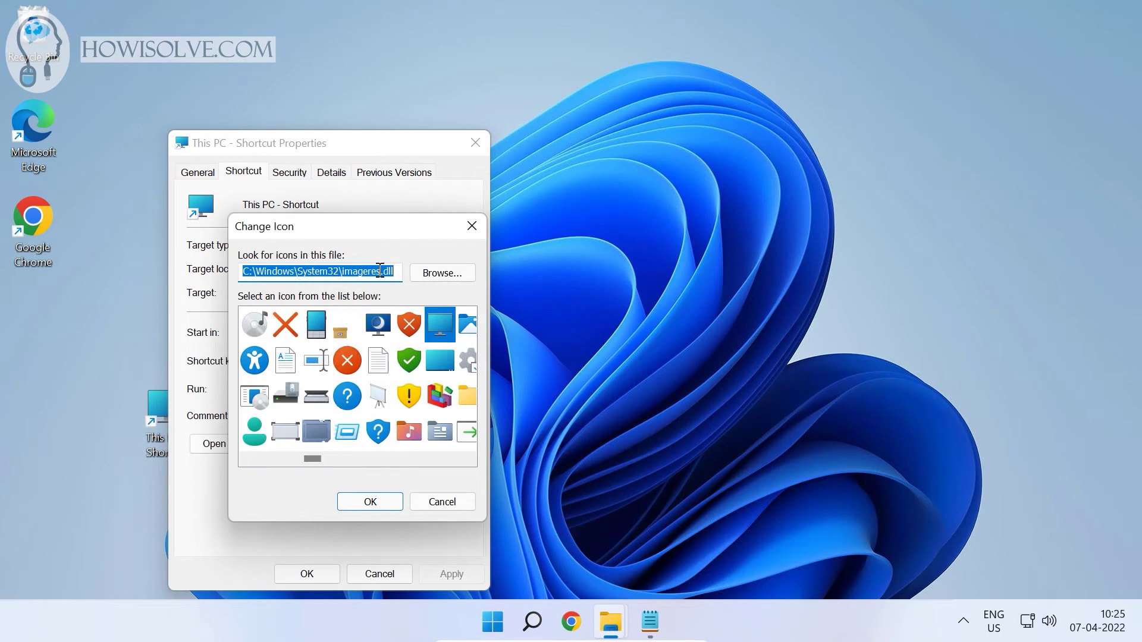
{"action": "left_click", "coordinate": [362, 273]}
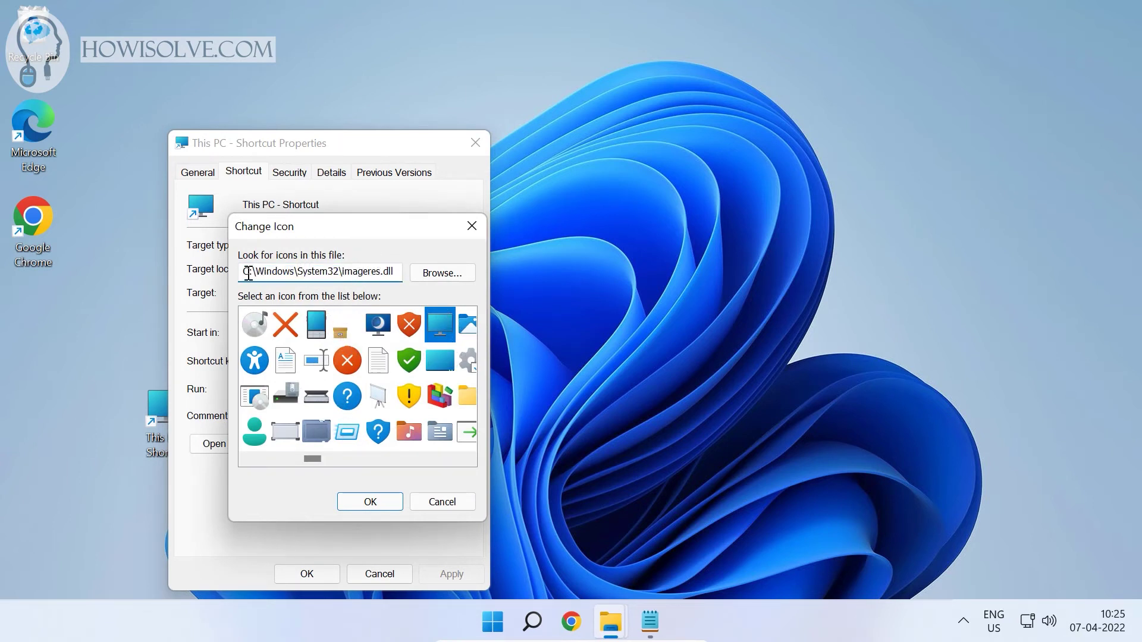
{"action": "left_click_drag", "start_coordinate": [248, 273], "coordinate": [161, 269]}
{"action": "key", "text": "ctrl+c"}
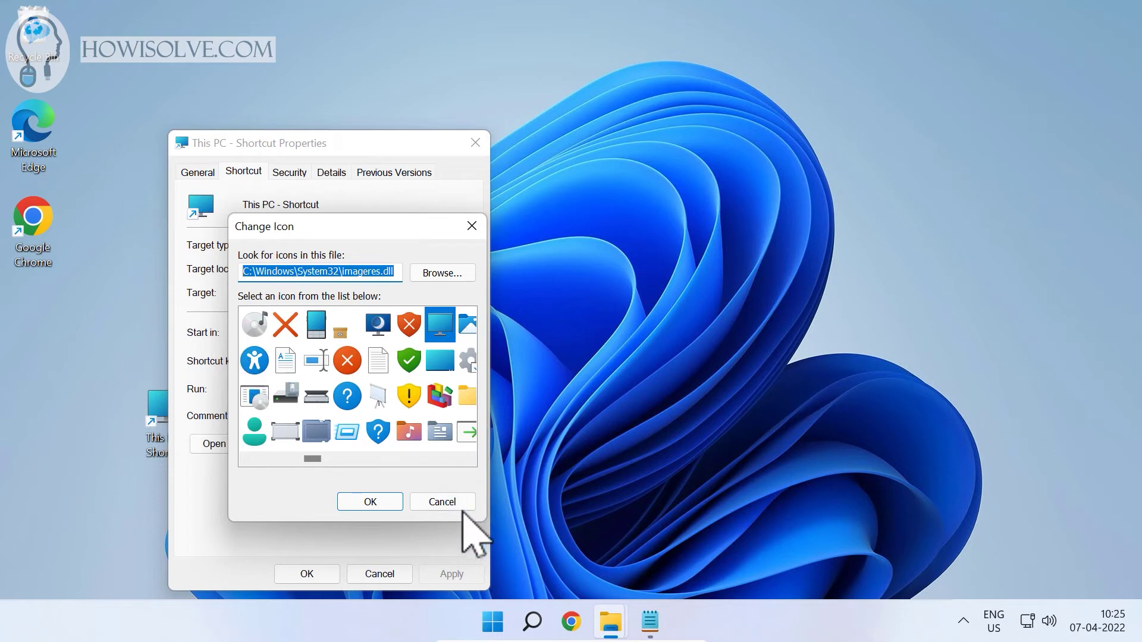
{"action": "left_click", "coordinate": [452, 502]}
{"action": "left_click", "coordinate": [404, 572]}
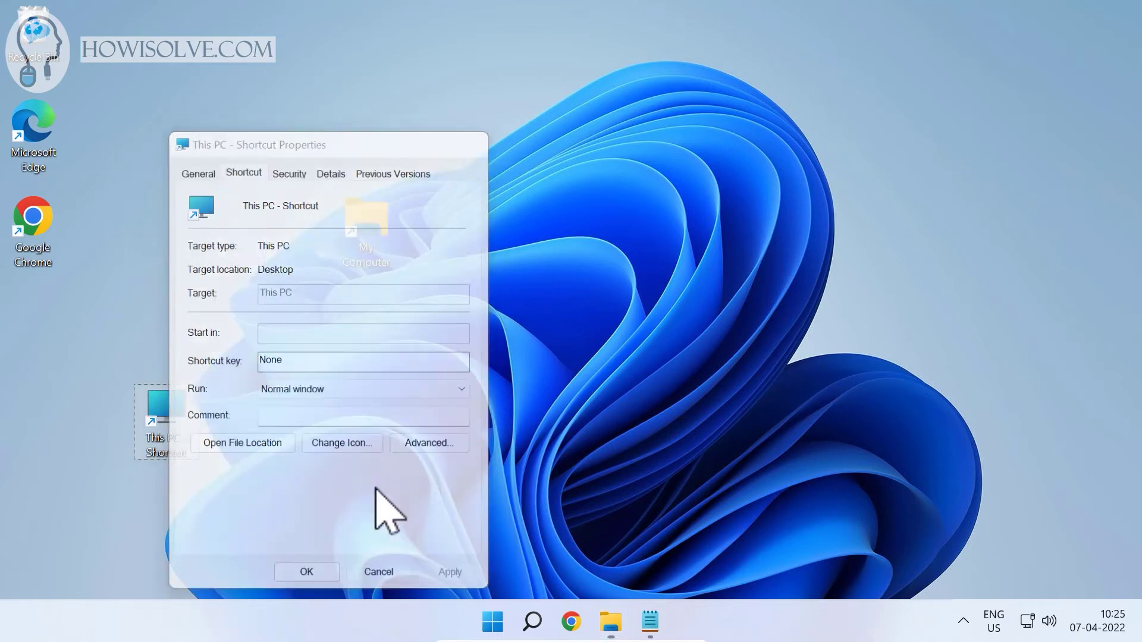
{"action": "right_click", "coordinate": [380, 259]}
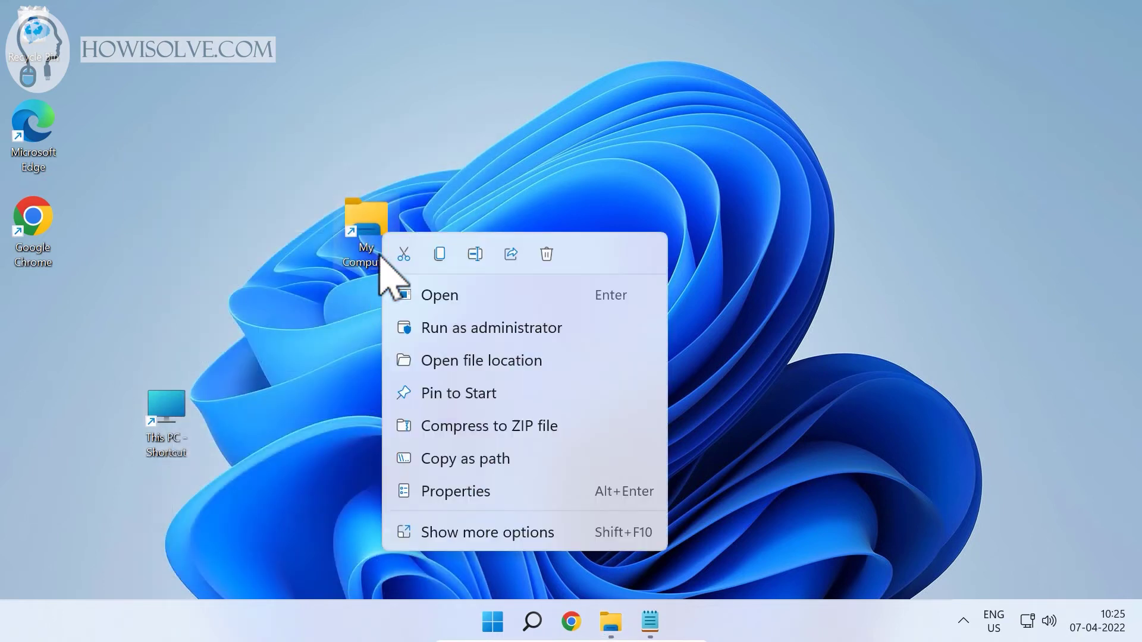
- Change the My Computer shortcut's icon to the monitor icon from the pasted imageres.dll path
{"action": "left_click", "coordinate": [474, 497]}
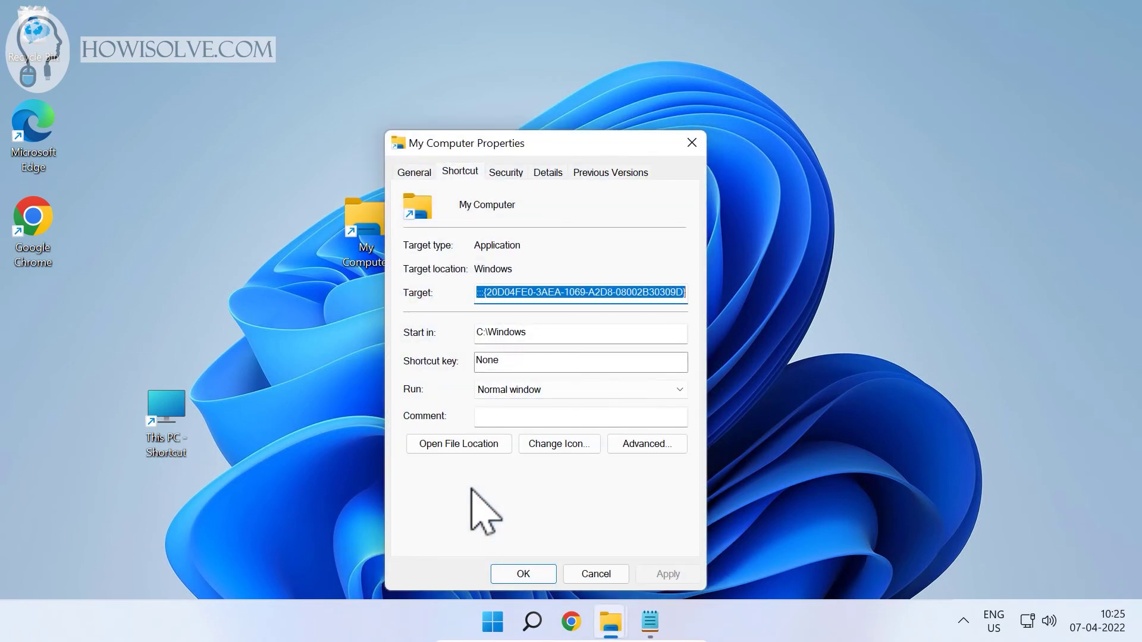
{"action": "left_click", "coordinate": [558, 445]}
{"action": "left_click", "coordinate": [581, 271]}
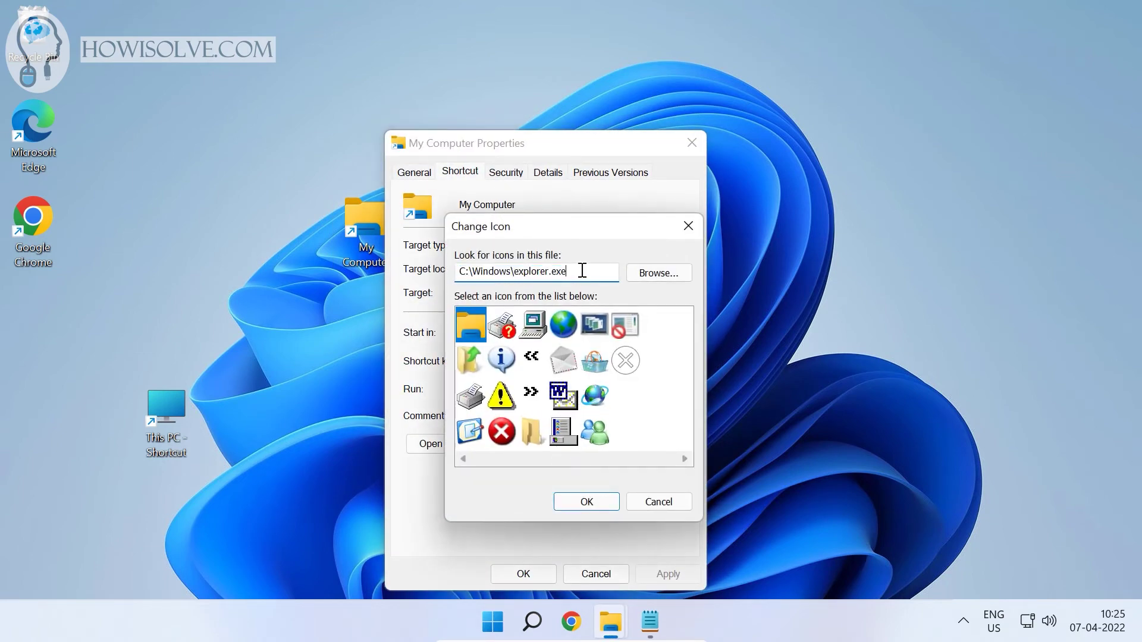
{"action": "double_click", "coordinate": [576, 276]}
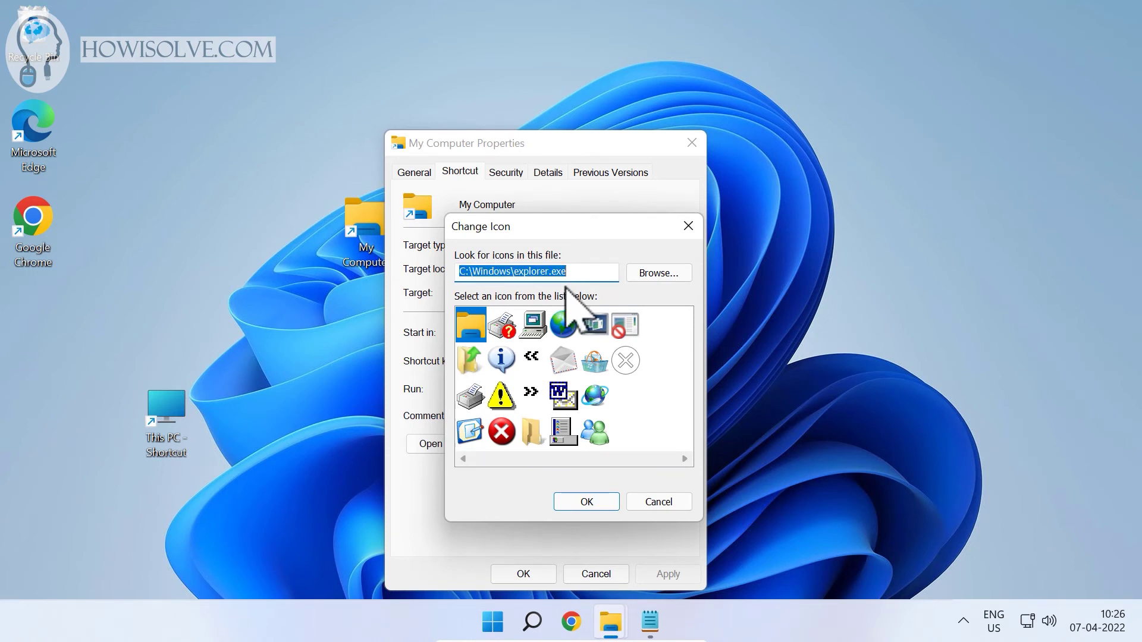
{"action": "key", "text": "ctrl+v"}
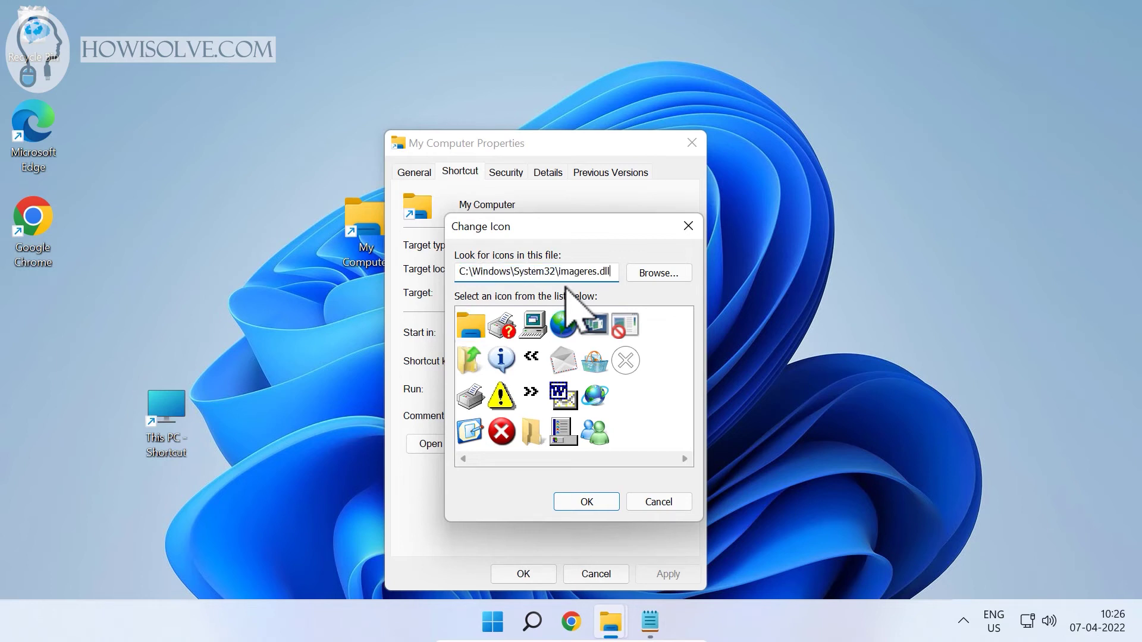
{"action": "key", "text": "Return"}
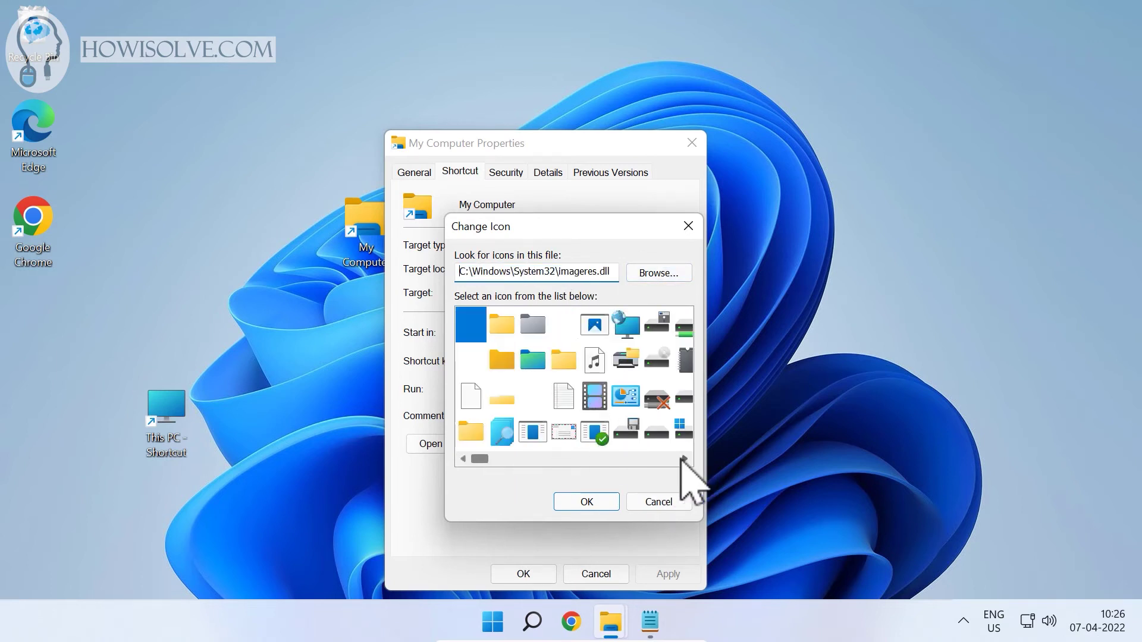
{"action": "scroll", "coordinate": [684, 459], "scroll_direction": "right", "scroll_amount": 6}
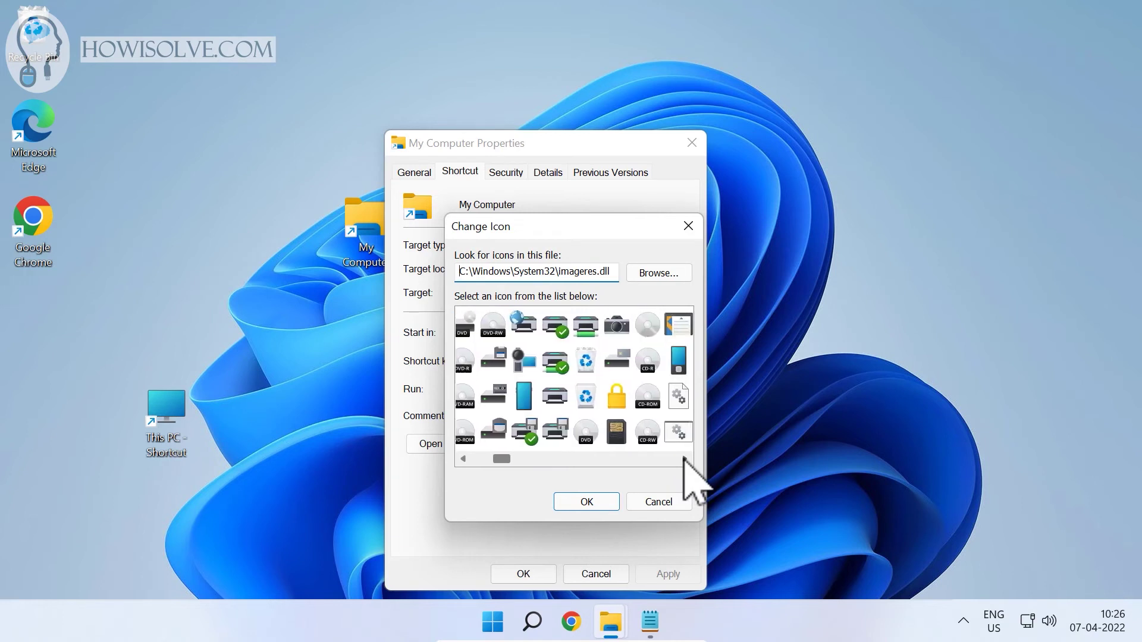
{"action": "scroll", "coordinate": [685, 463], "scroll_direction": "right", "scroll_amount": 5}
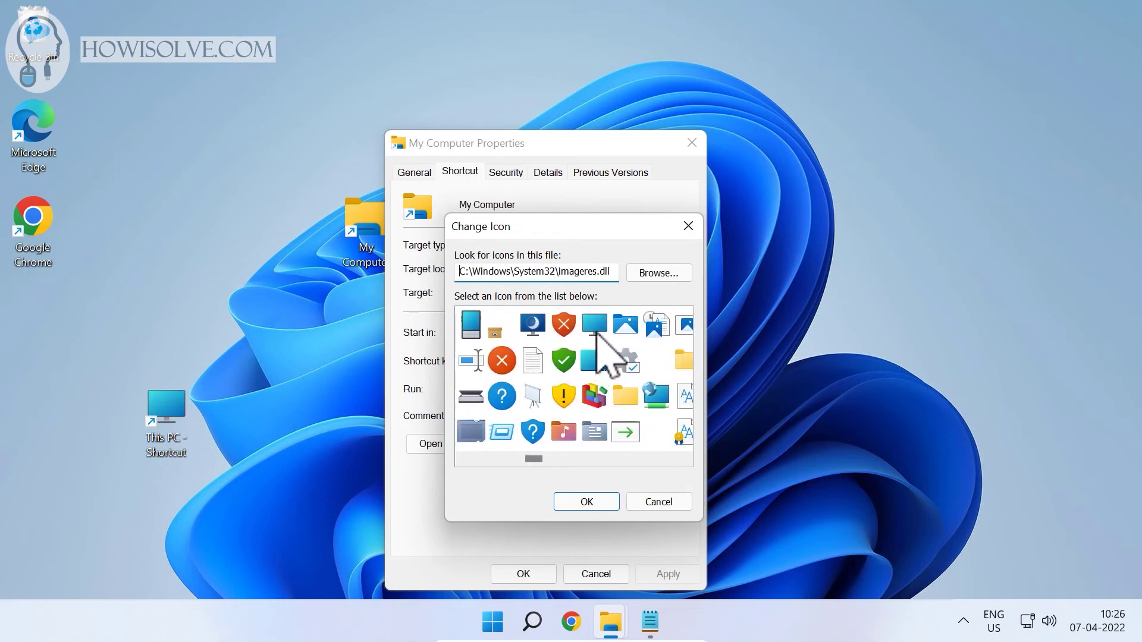
{"action": "left_click", "coordinate": [593, 325]}
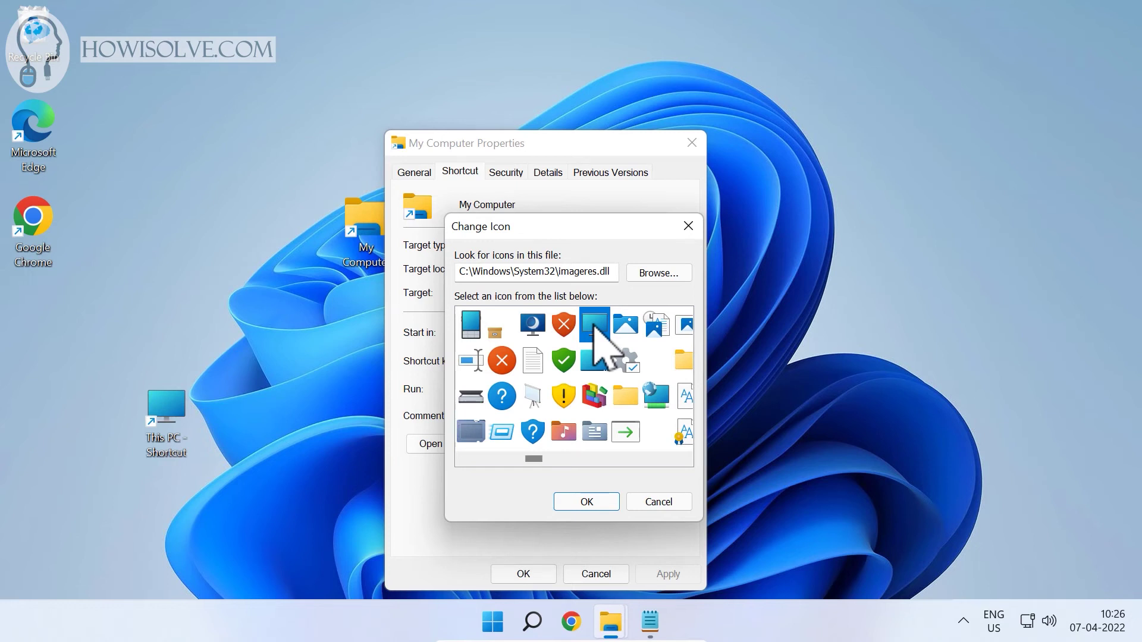
{"action": "left_click", "coordinate": [585, 502]}
{"action": "left_click", "coordinate": [669, 574]}
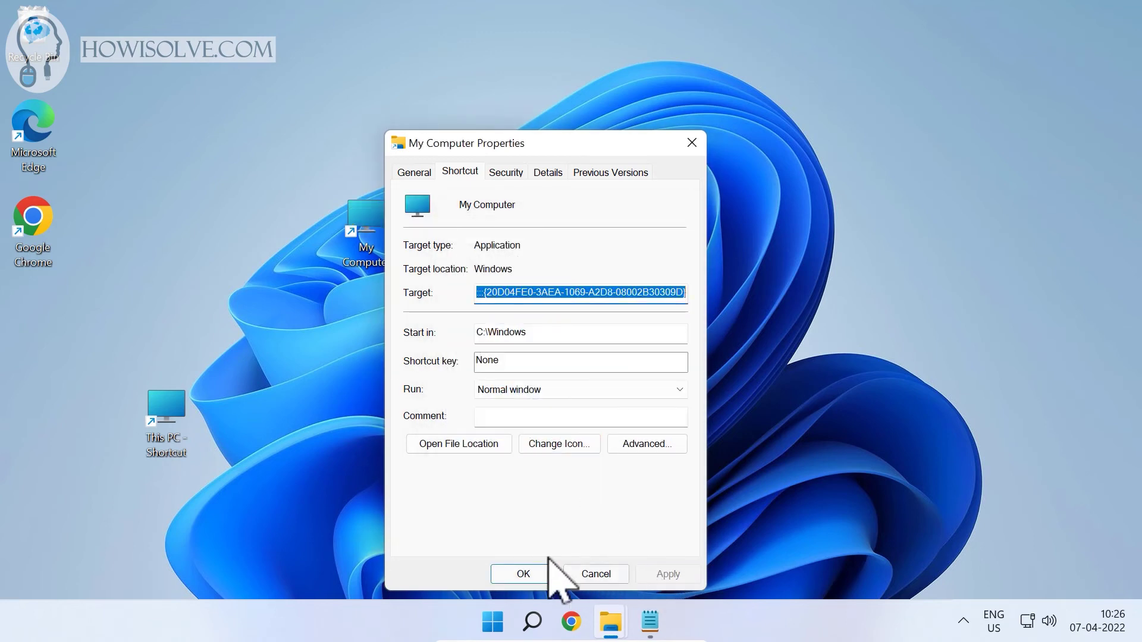
{"action": "left_click", "coordinate": [517, 576]}
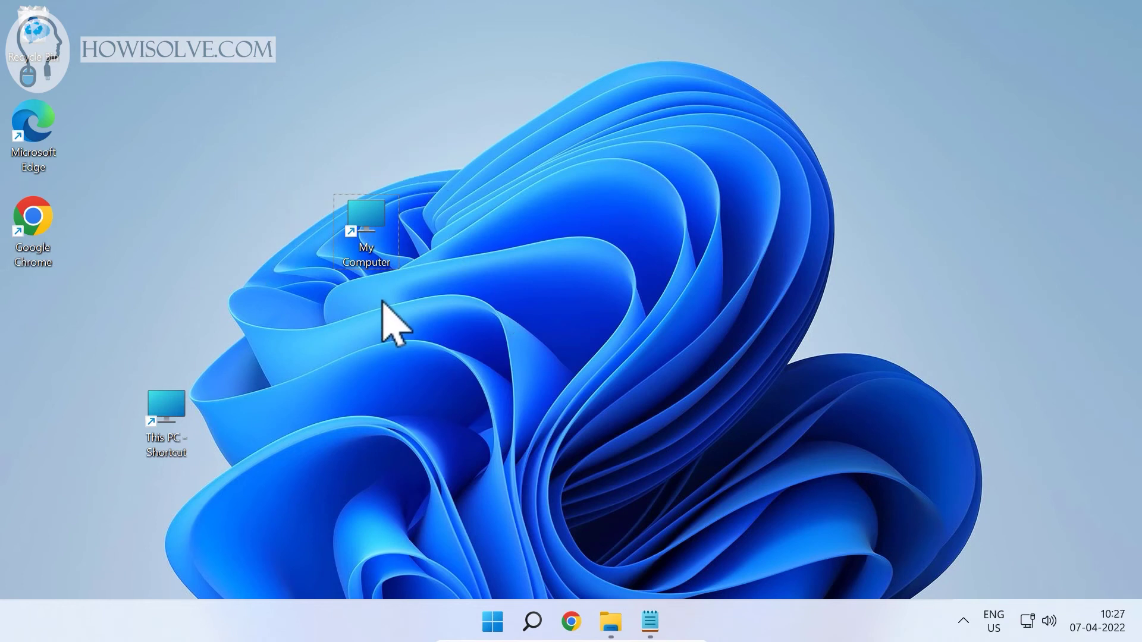
- Pin My Computer to the taskbar via Show more options, then launch it to open This PC
{"action": "right_click", "coordinate": [381, 247]}
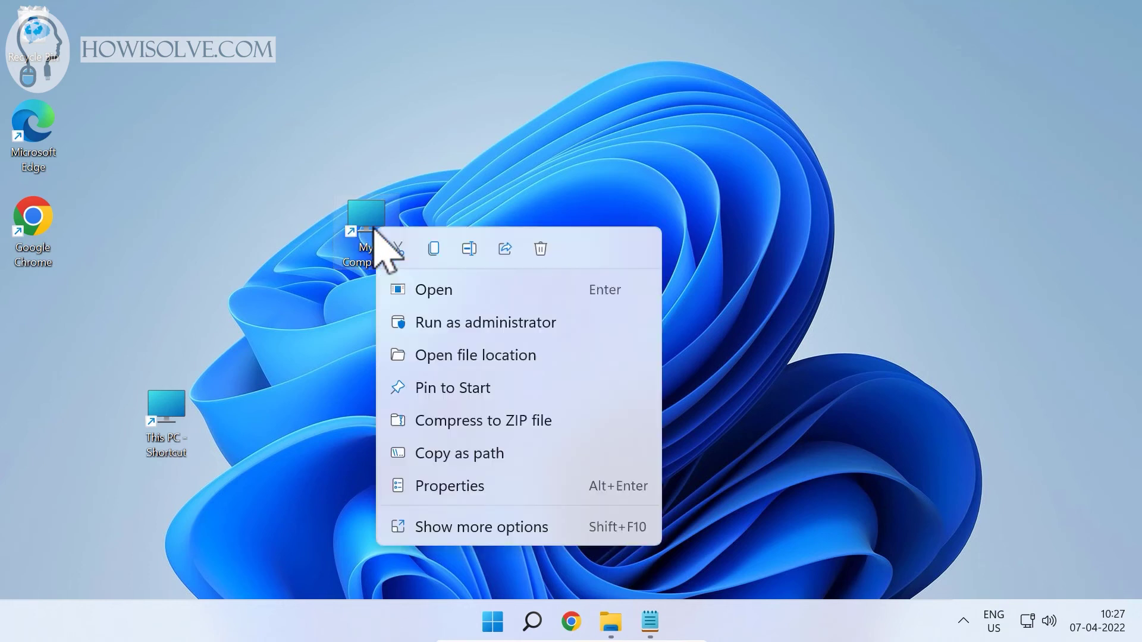
{"action": "left_click", "coordinate": [470, 527]}
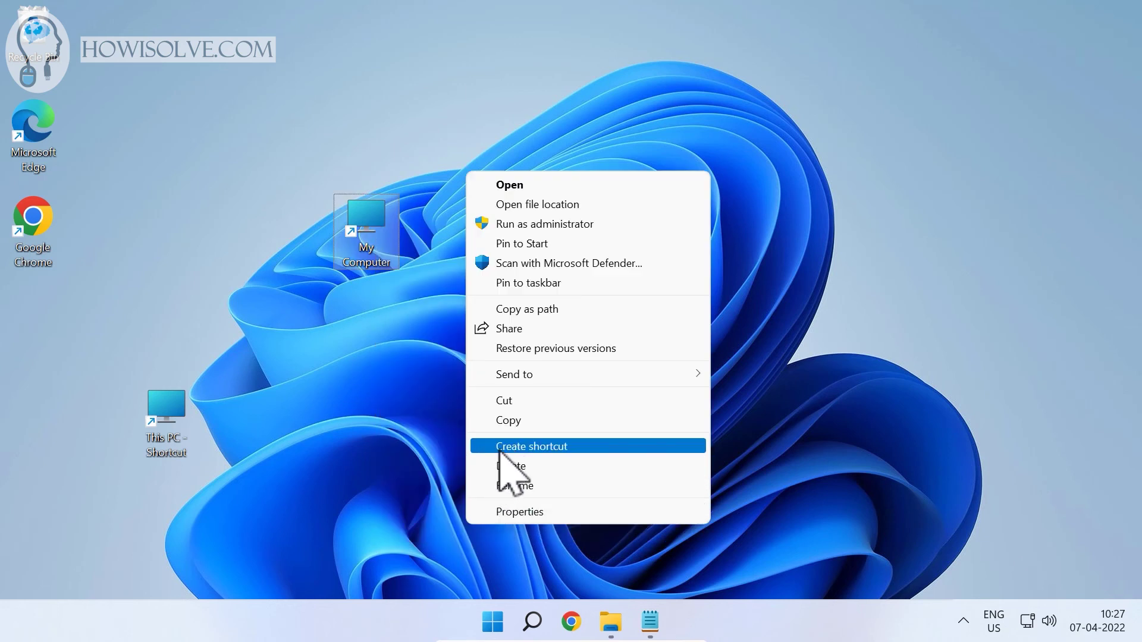
{"action": "left_click", "coordinate": [528, 284]}
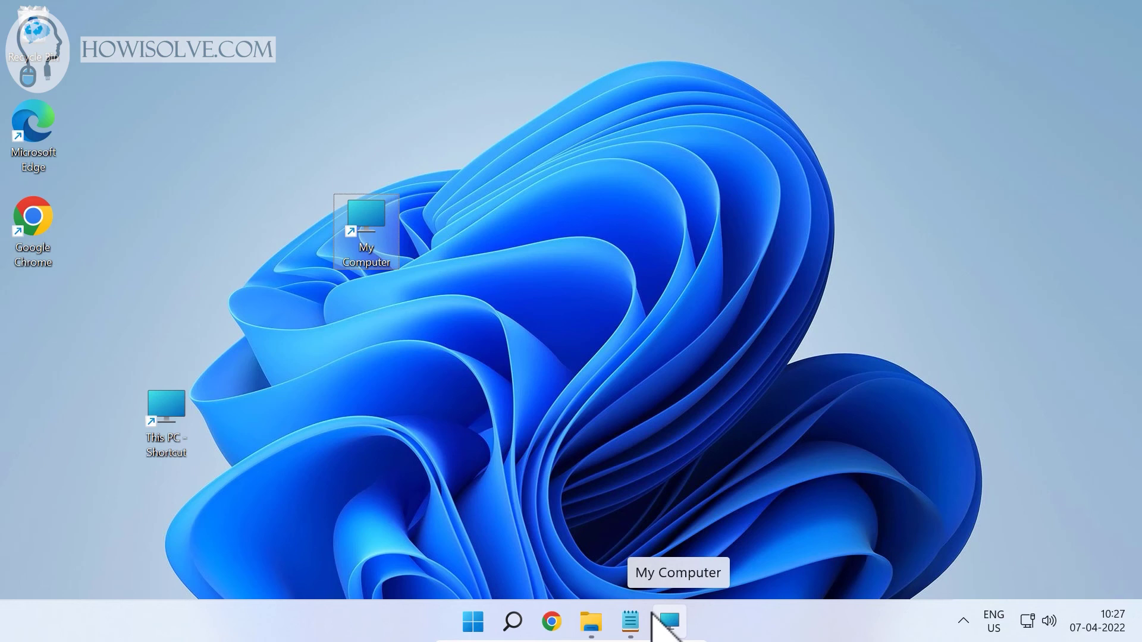
{"action": "left_click", "coordinate": [666, 628]}
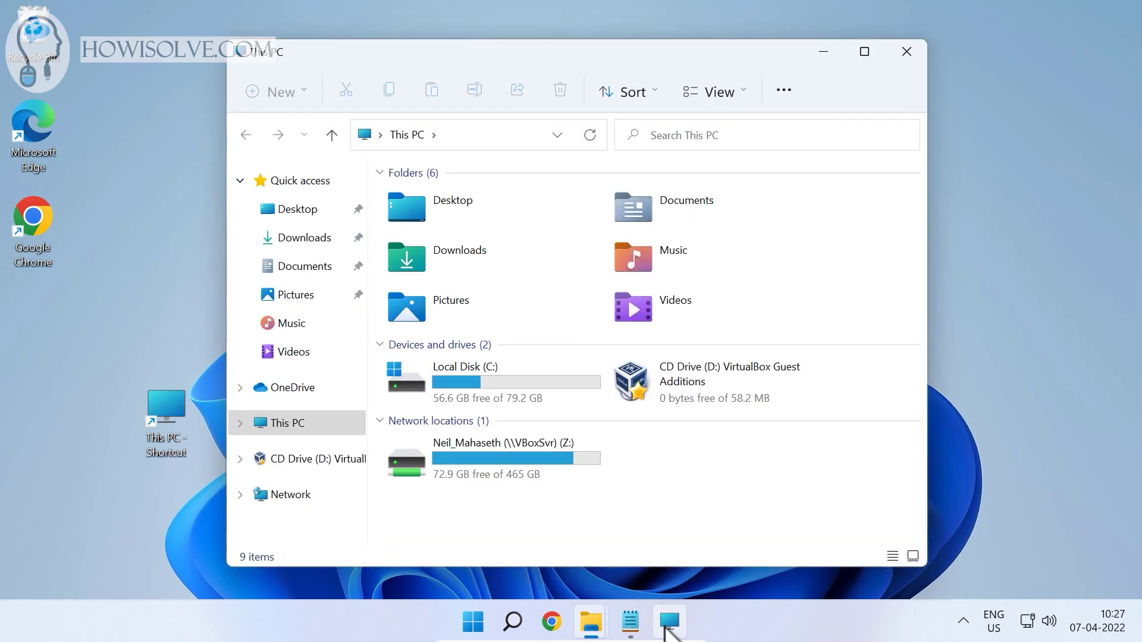